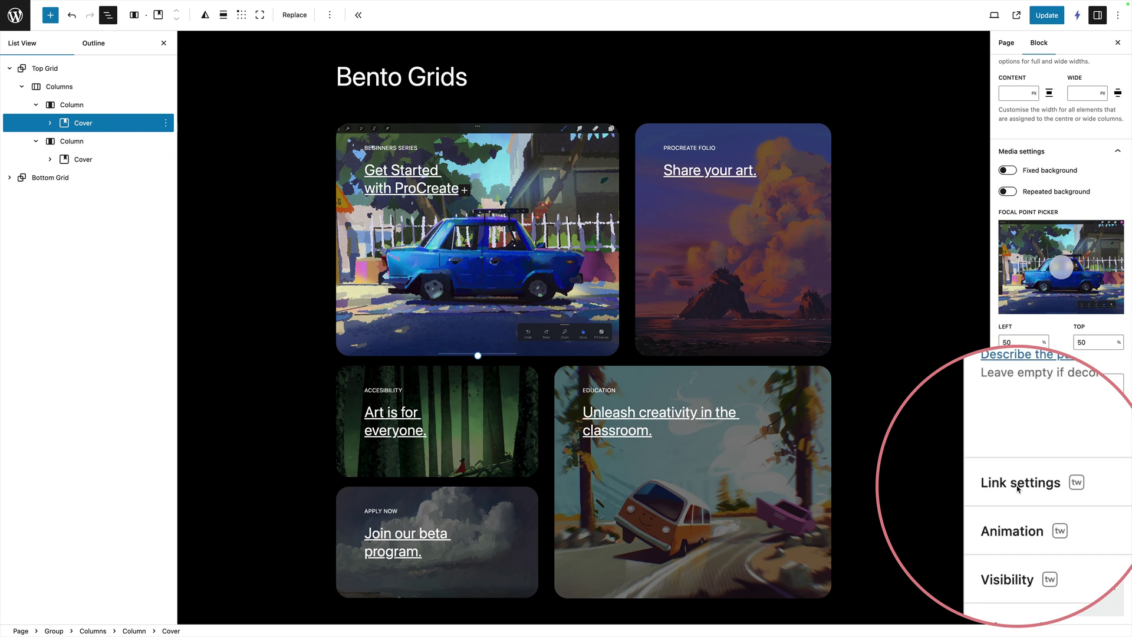
Step: Turn on Stretch link for the 'Get Started with ProCreate' cover card, preview, and return to editing
{"action": "left_click", "coordinate": [1056, 485]}
{"action": "scroll", "coordinate": [1056, 486], "scroll_direction": "down", "scroll_amount": 1}
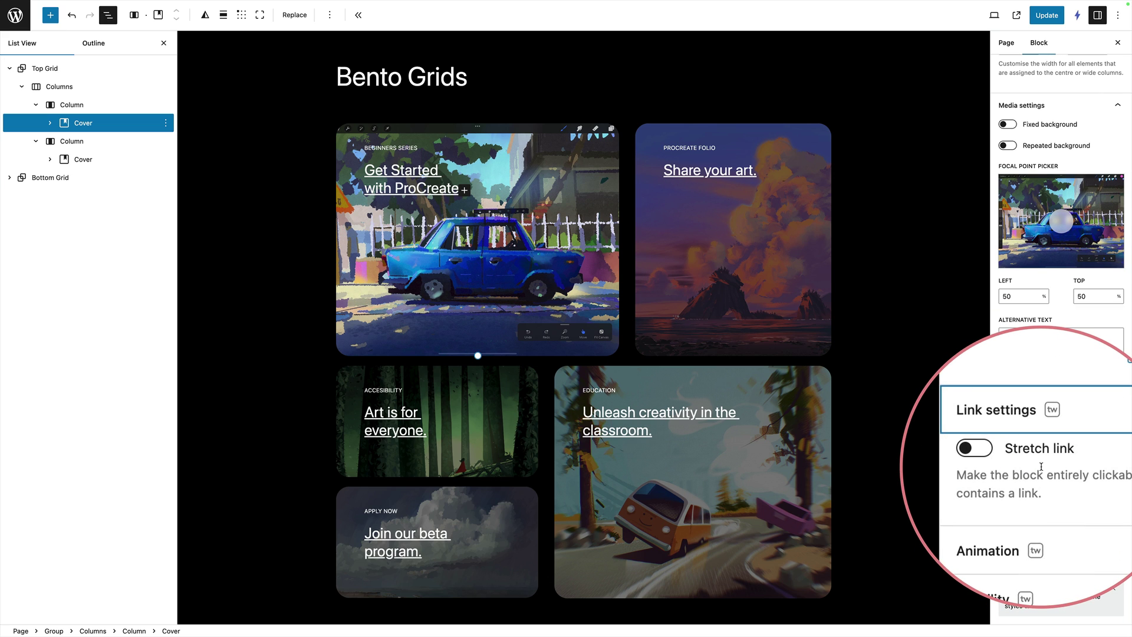
{"action": "left_click", "coordinate": [1008, 457]}
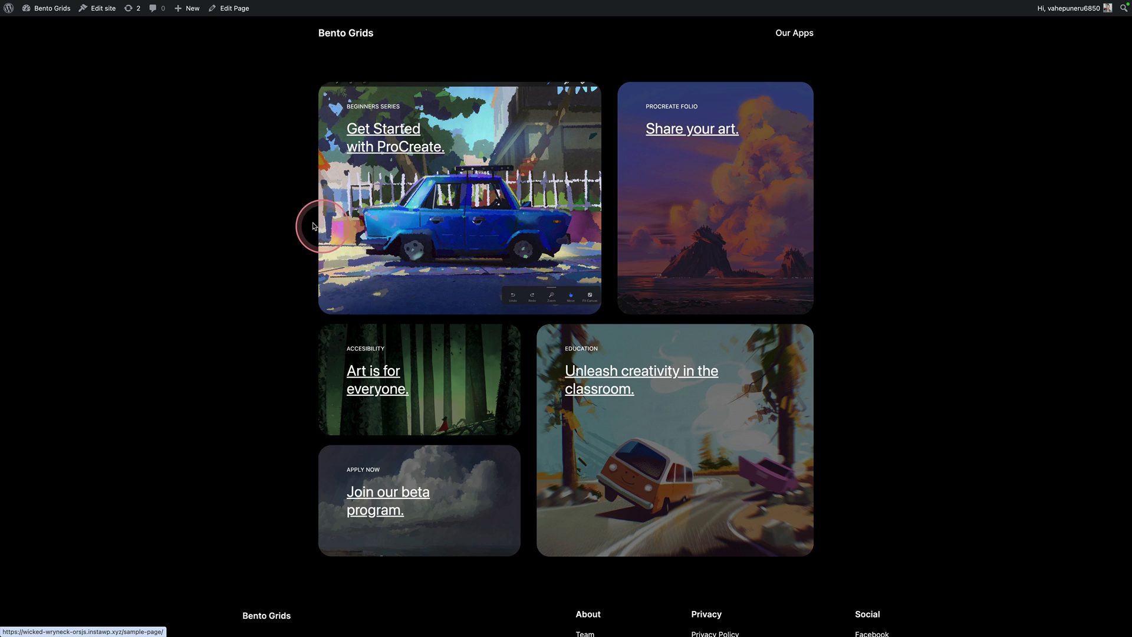
{"action": "left_click", "coordinate": [230, 9]}
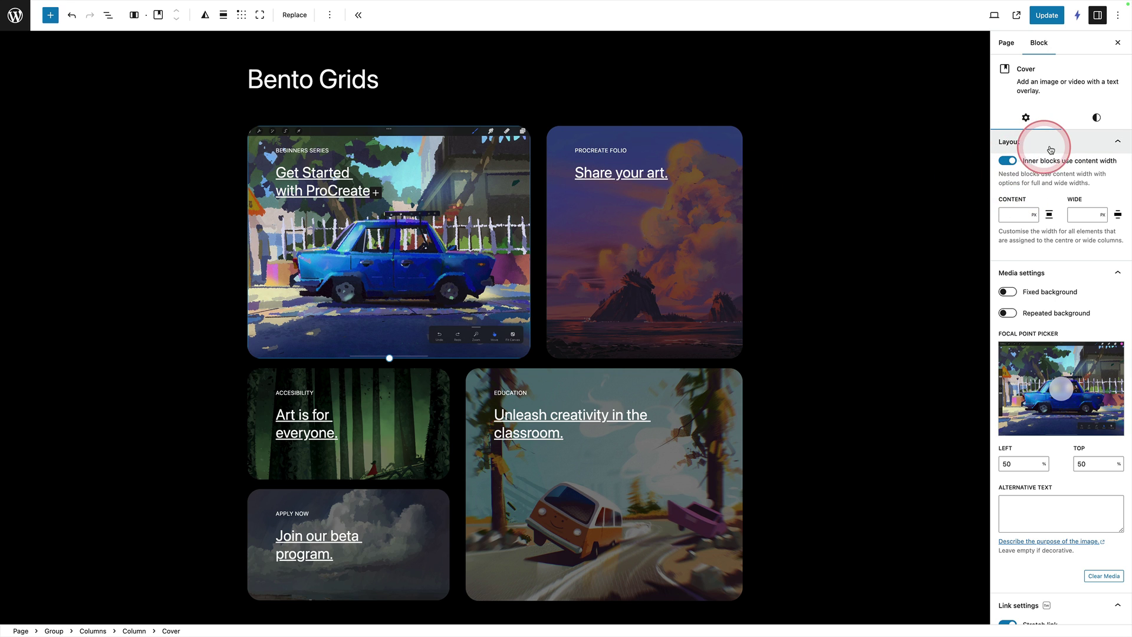
Step: Set the cover card's hover effect to Zoom in its Styles settings
{"action": "left_click", "coordinate": [1099, 115]}
{"action": "scroll", "coordinate": [1062, 391], "scroll_direction": "down", "scroll_amount": 6}
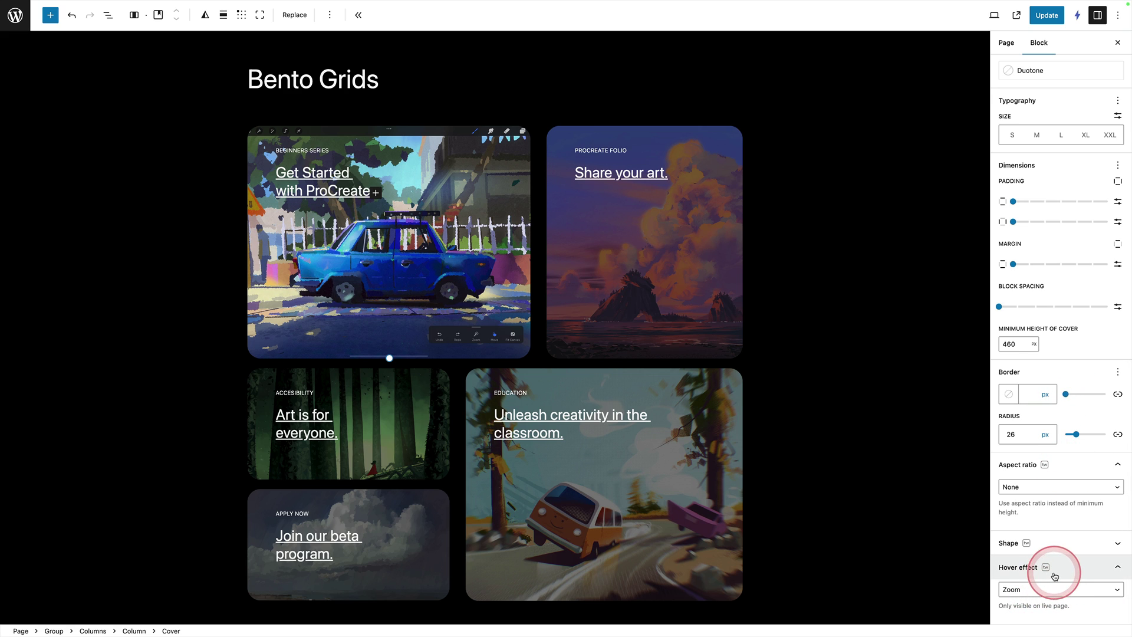
{"action": "left_click", "coordinate": [1033, 589]}
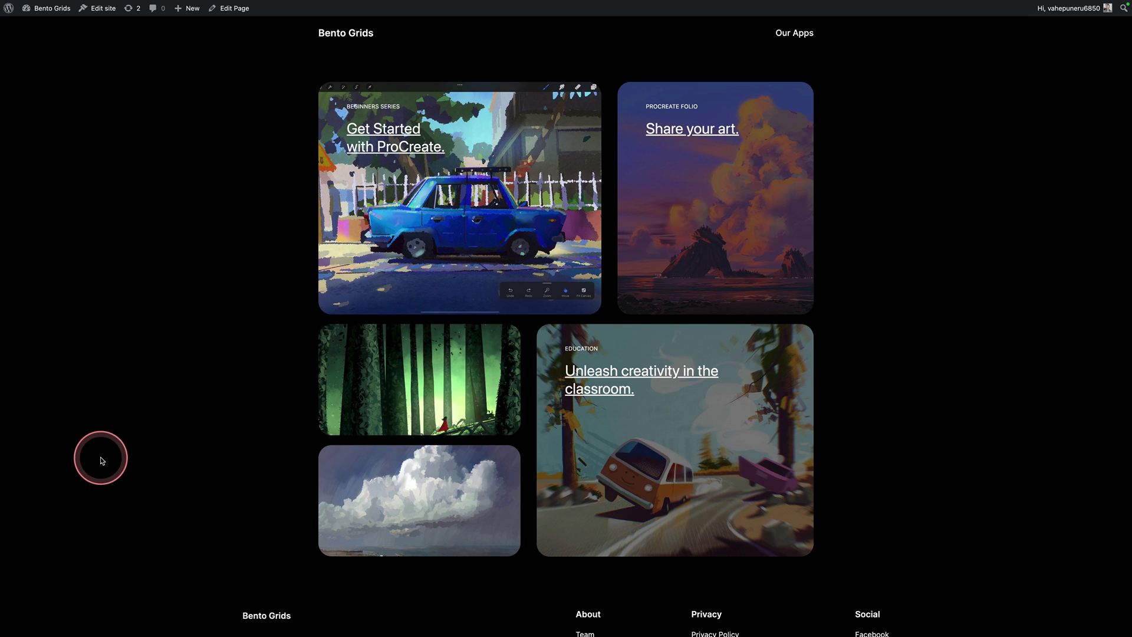
Step: Set the Top Grid group's animation to Fade in, after trying Fade in up and Scale in
{"action": "key", "text": "super+r"}
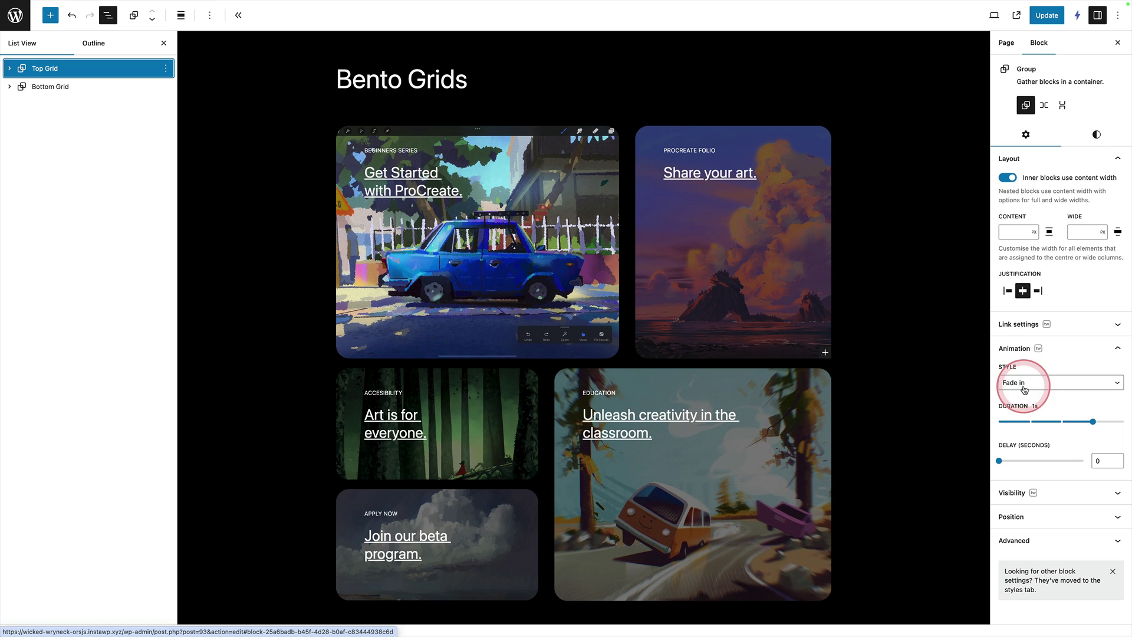
{"action": "left_click", "coordinate": [1029, 383]}
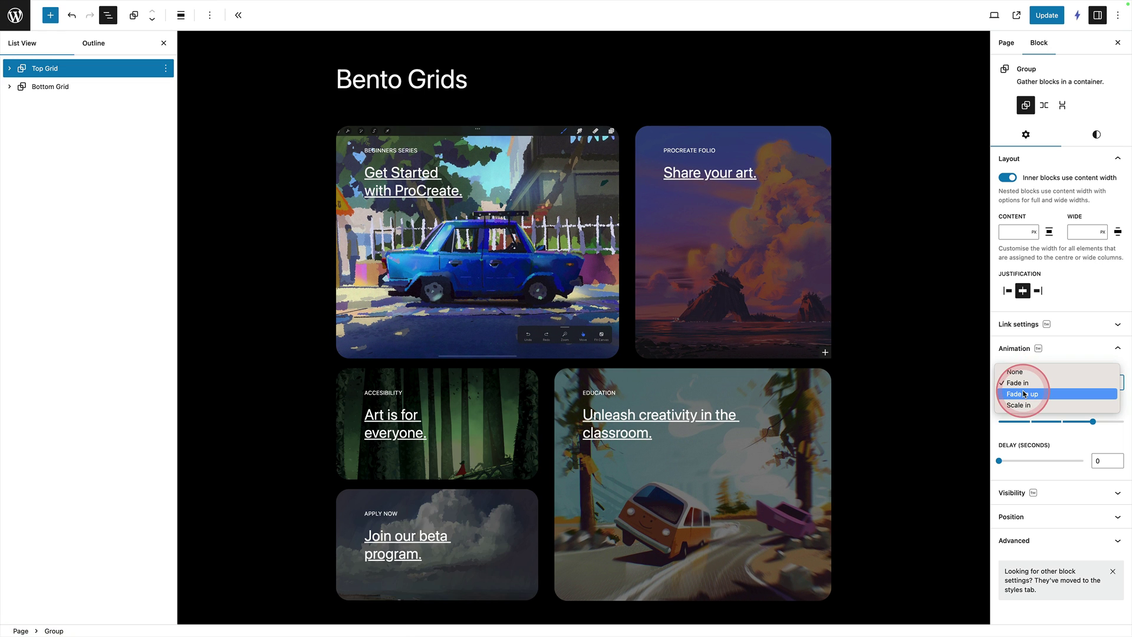
{"action": "left_click", "coordinate": [1024, 394]}
{"action": "left_click", "coordinate": [1025, 387]}
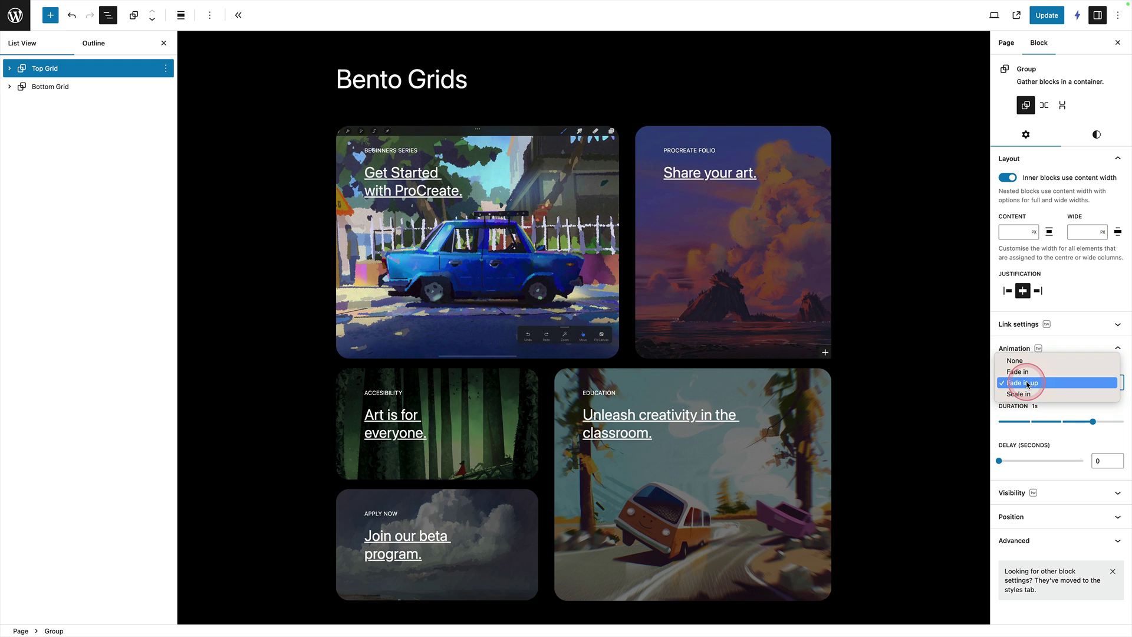
{"action": "left_click", "coordinate": [1027, 394]}
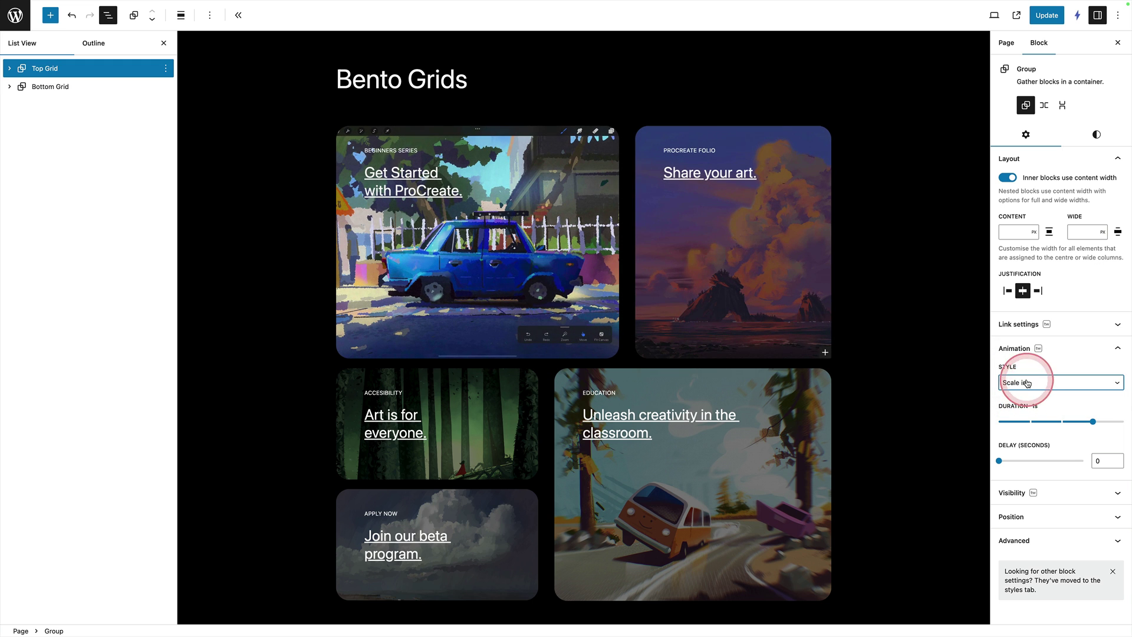
{"action": "left_click", "coordinate": [1029, 383]}
{"action": "left_click", "coordinate": [1026, 360]}
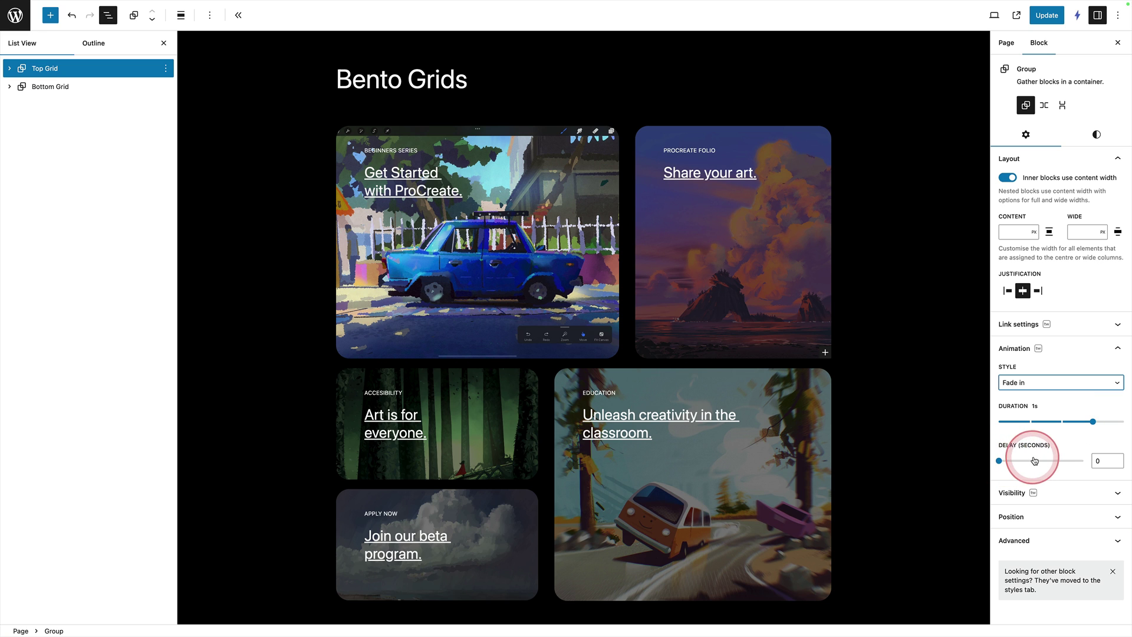
Step: Select the Bottom Grid group and expand its Link and Animation settings
{"action": "left_click", "coordinate": [92, 87]}
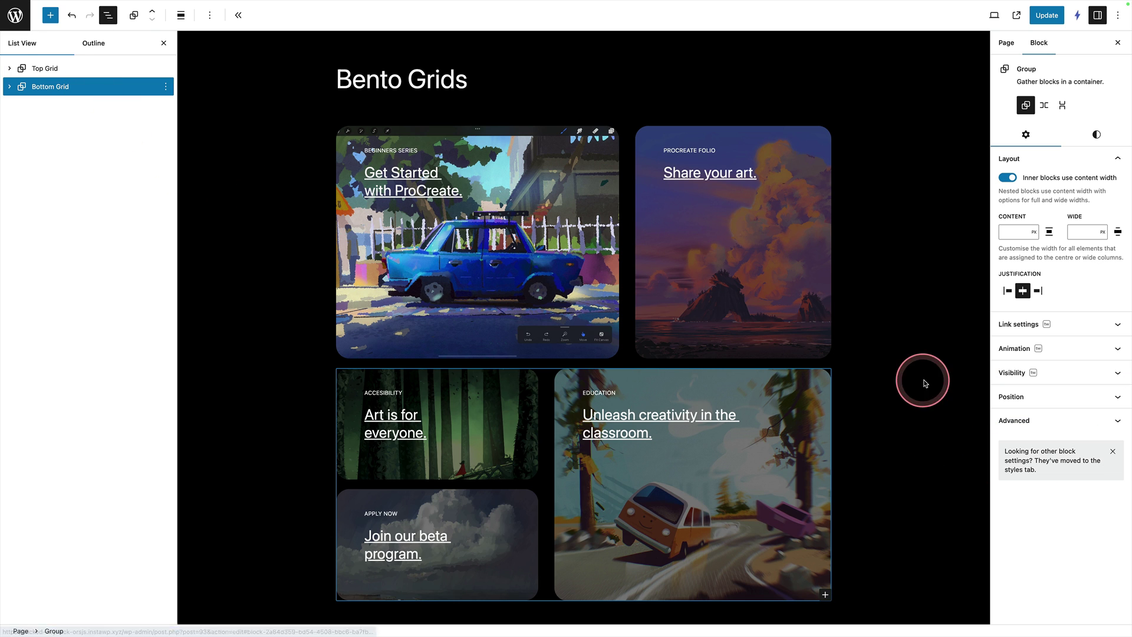
{"action": "left_click", "coordinate": [1082, 324]}
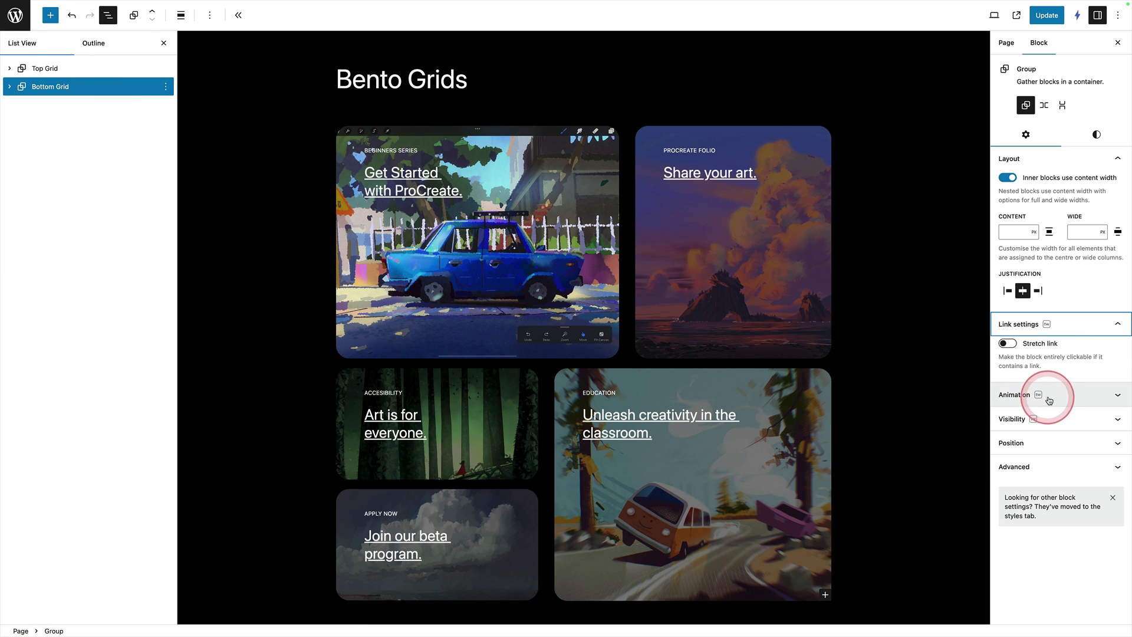
{"action": "left_click", "coordinate": [1049, 393]}
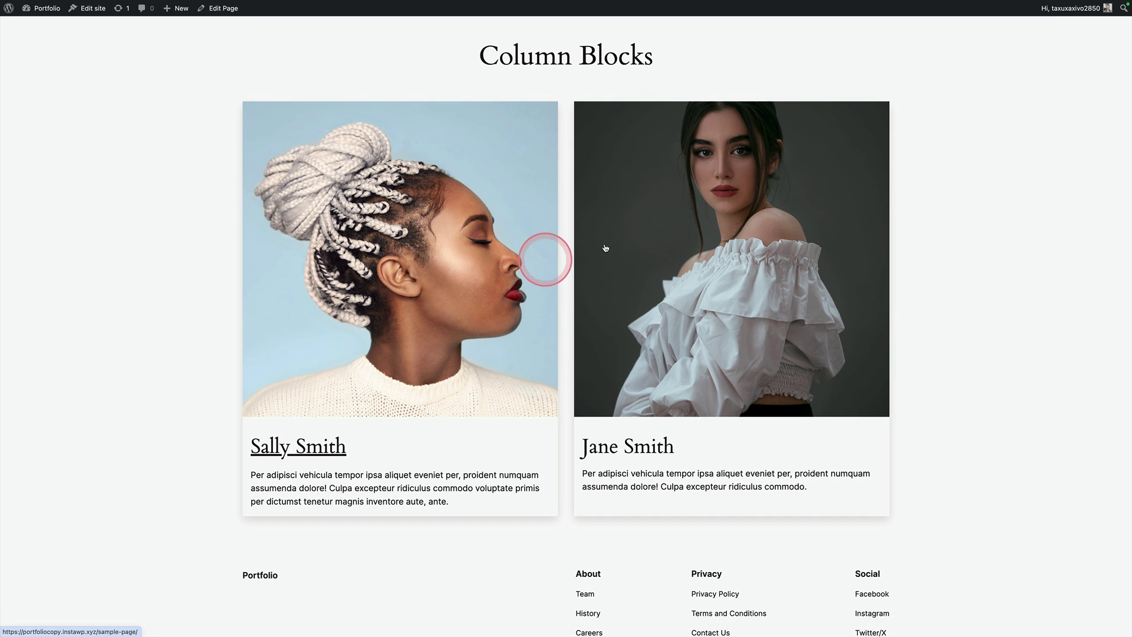
Step: Edit the Column Blocks page and select the first column card in List View
{"action": "left_click", "coordinate": [843, 199]}
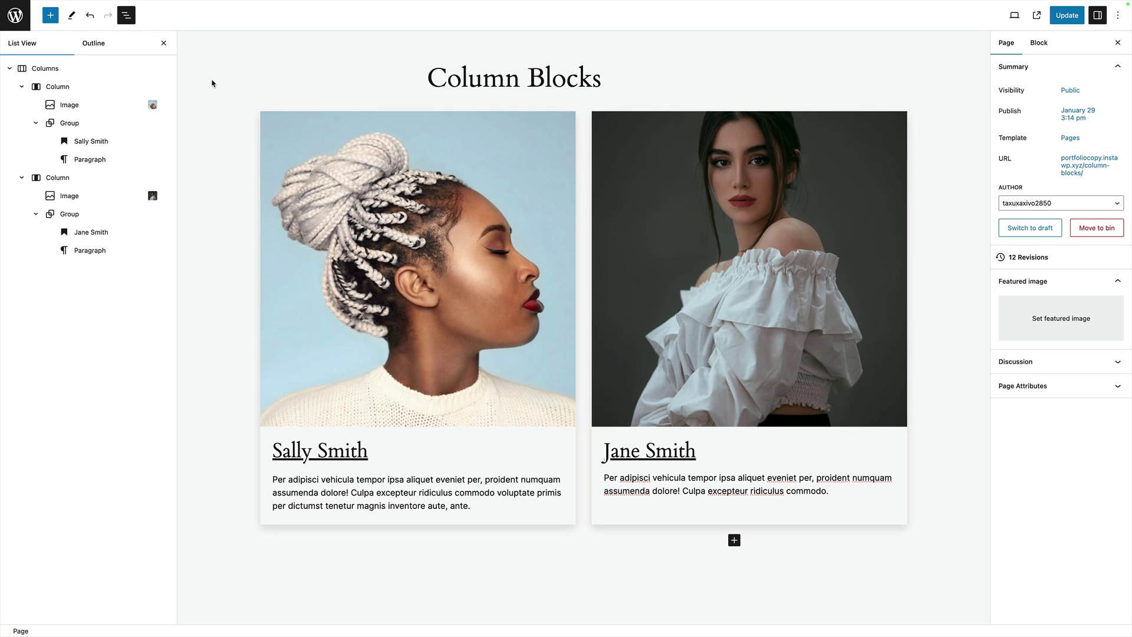
{"action": "left_click", "coordinate": [96, 75]}
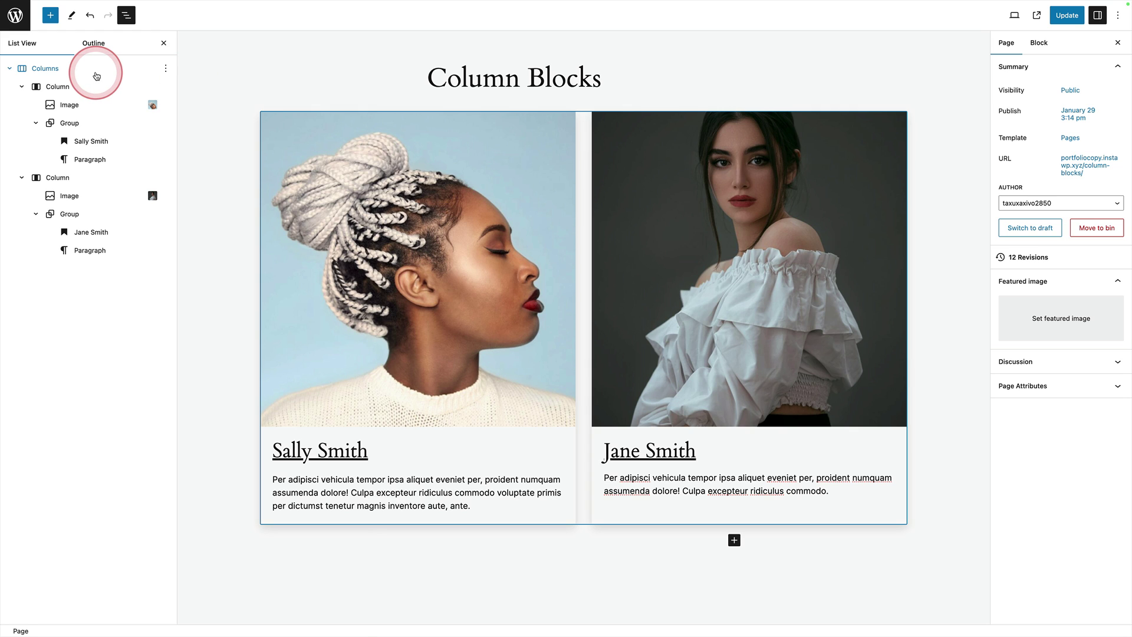
{"action": "left_click", "coordinate": [77, 87]}
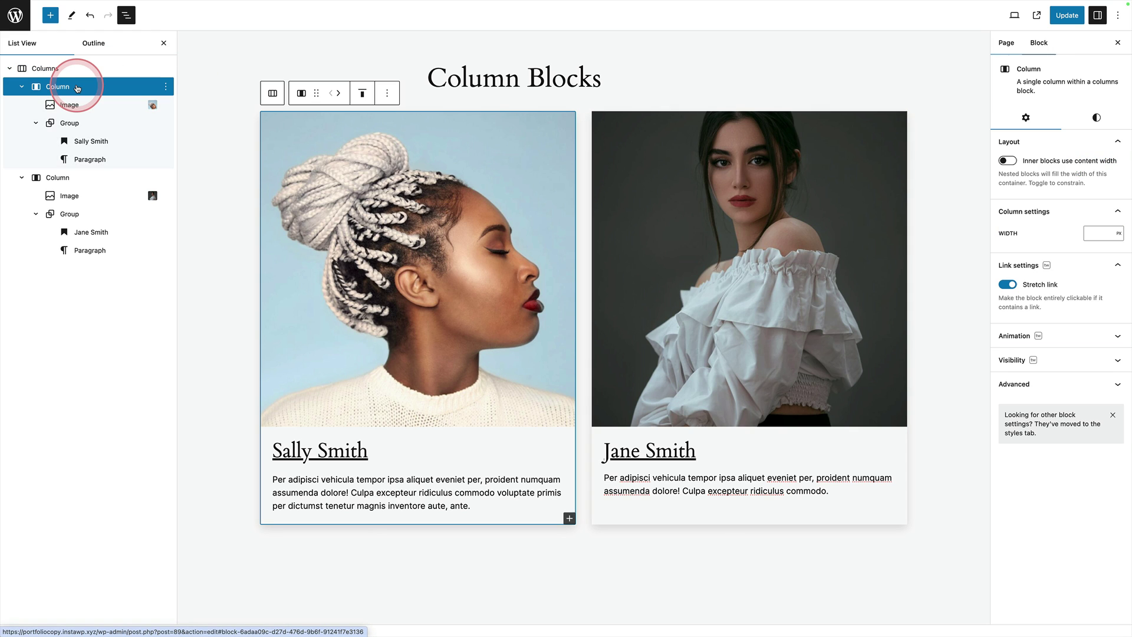
{"action": "left_click", "coordinate": [63, 104]}
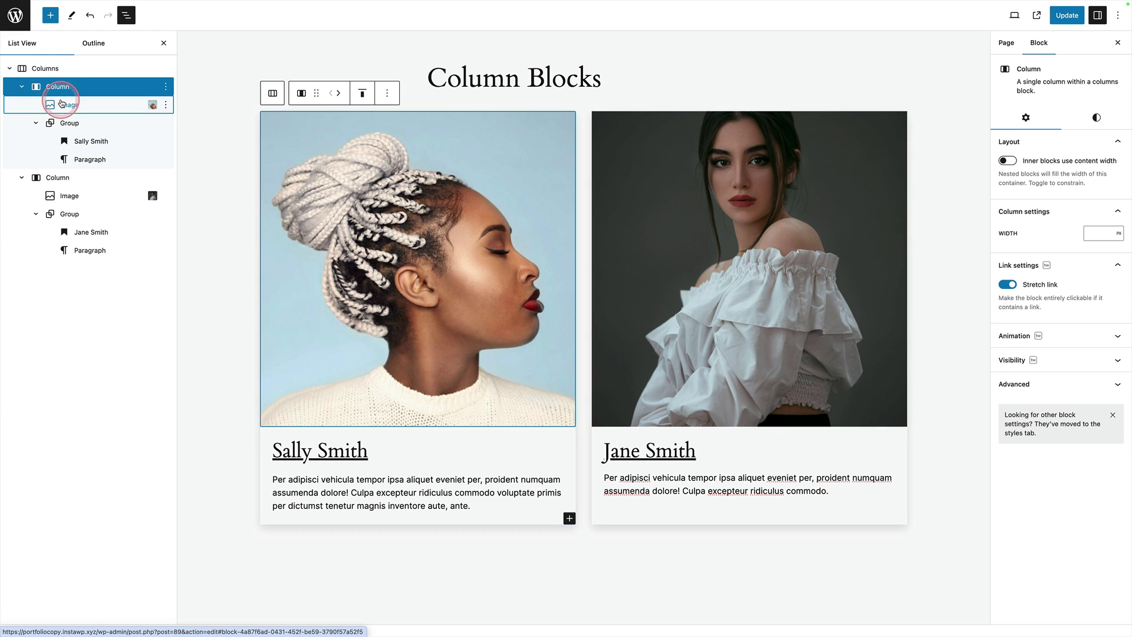
{"action": "left_click", "coordinate": [70, 121]}
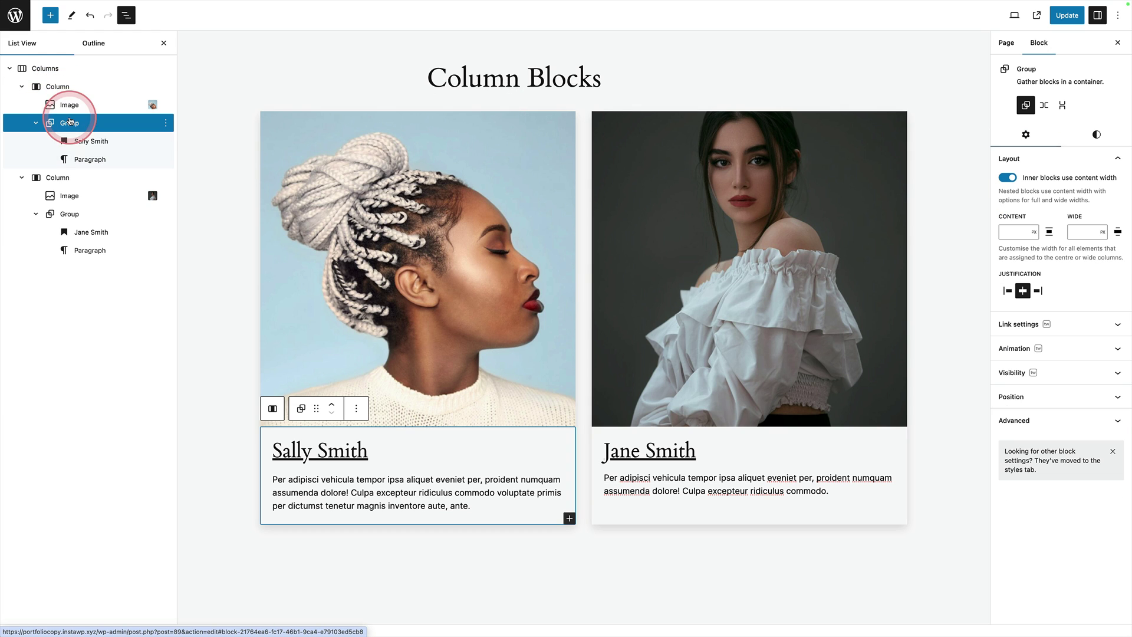
{"action": "left_click", "coordinate": [72, 144]}
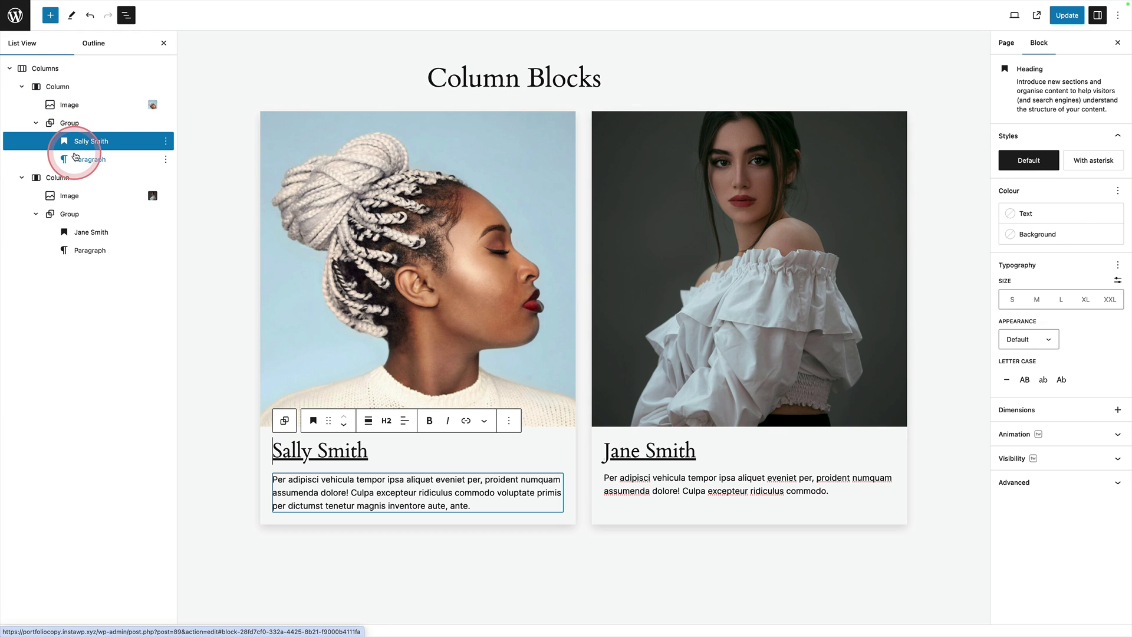
{"action": "left_click", "coordinate": [75, 158]}
{"action": "left_click", "coordinate": [69, 123]}
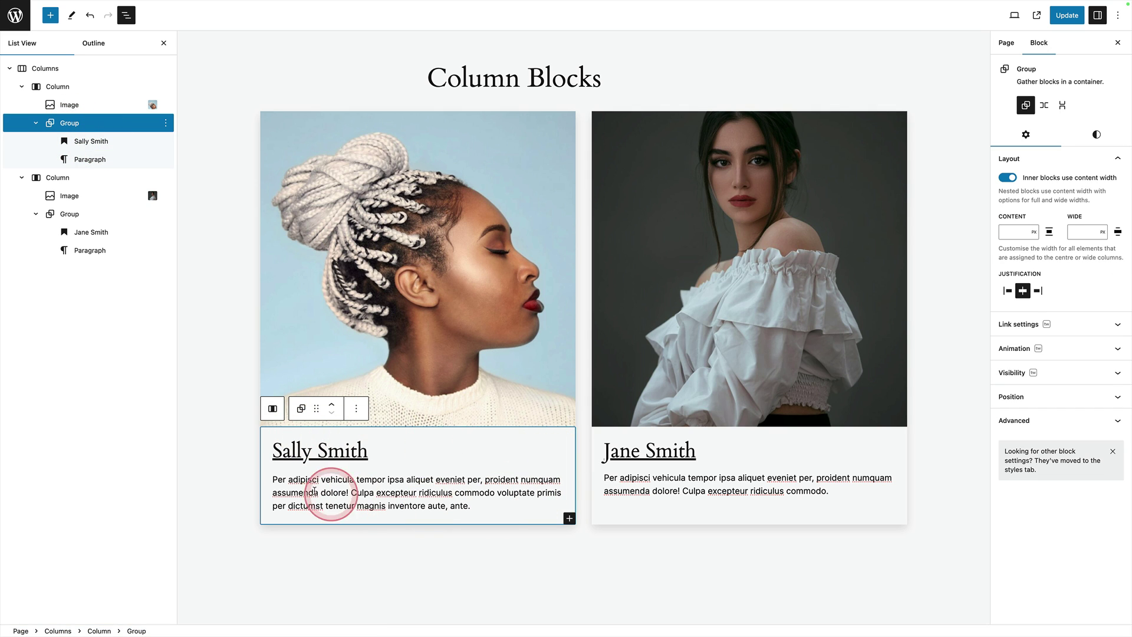
{"action": "left_click", "coordinate": [66, 92]}
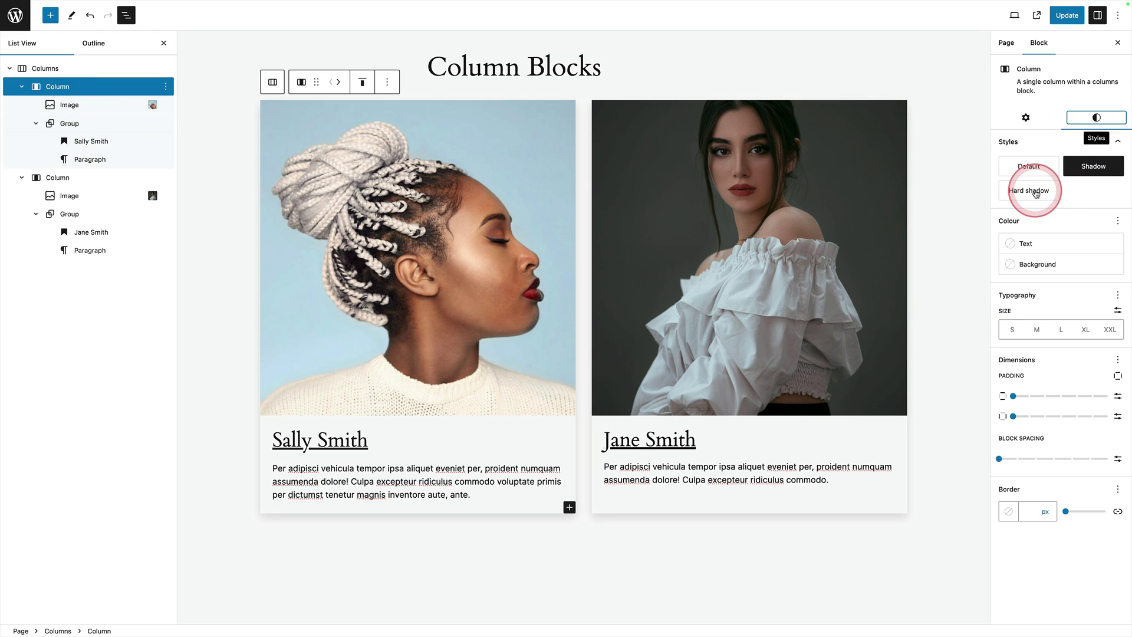
Step: Try Hard shadow on the first column, restore the Shadow style, then test the live page
{"action": "left_click", "coordinate": [1035, 192]}
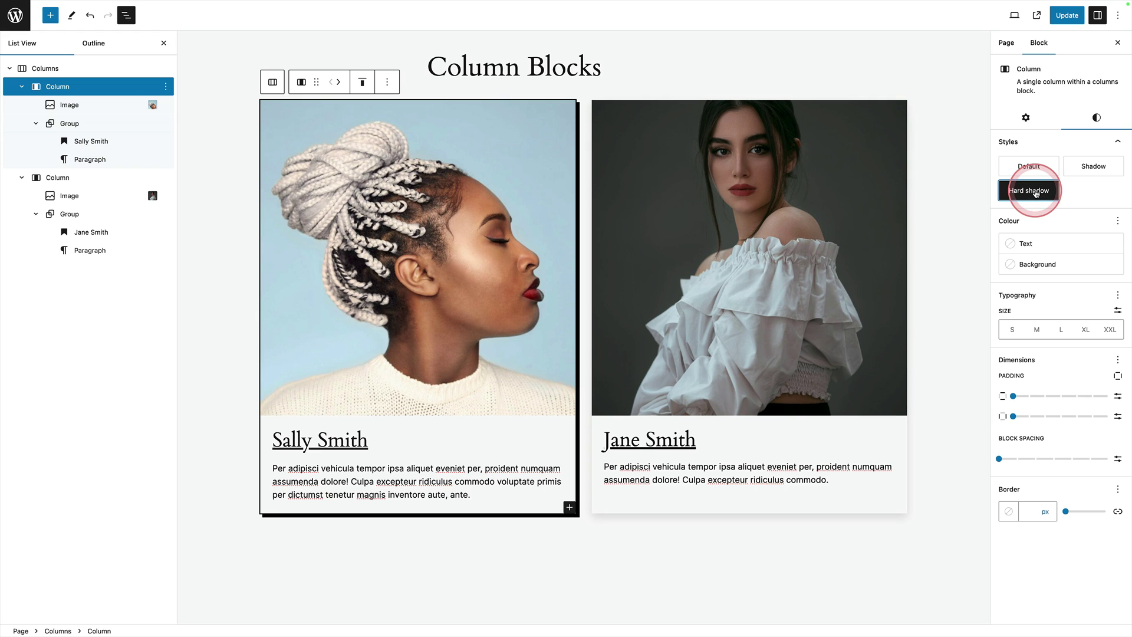
{"action": "left_click", "coordinate": [1080, 175]}
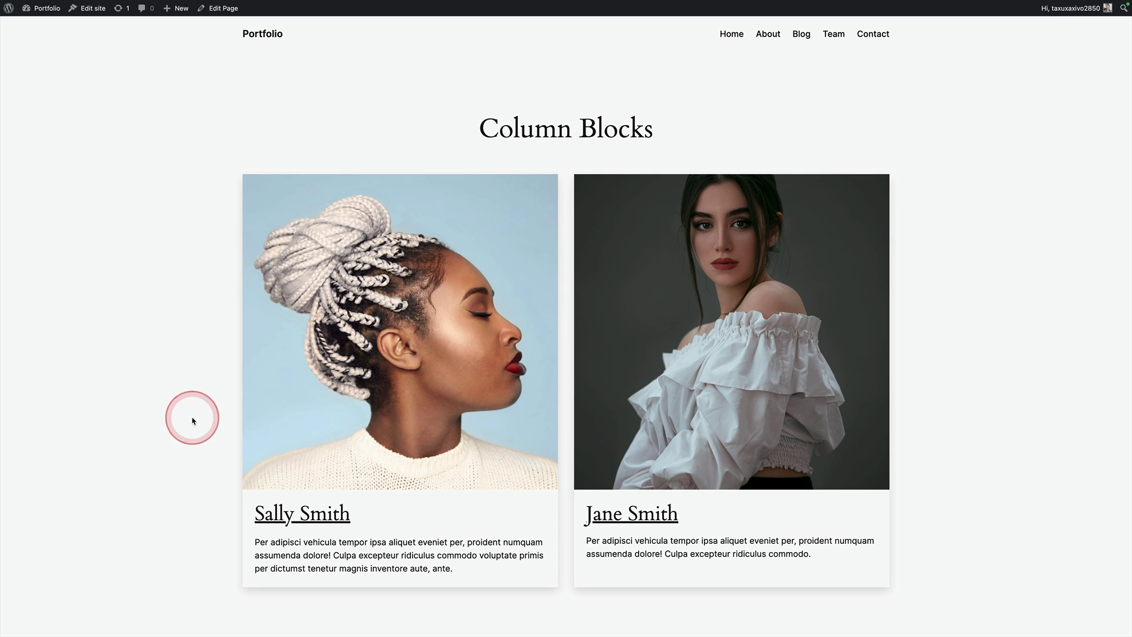
{"action": "left_click", "coordinate": [761, 355]}
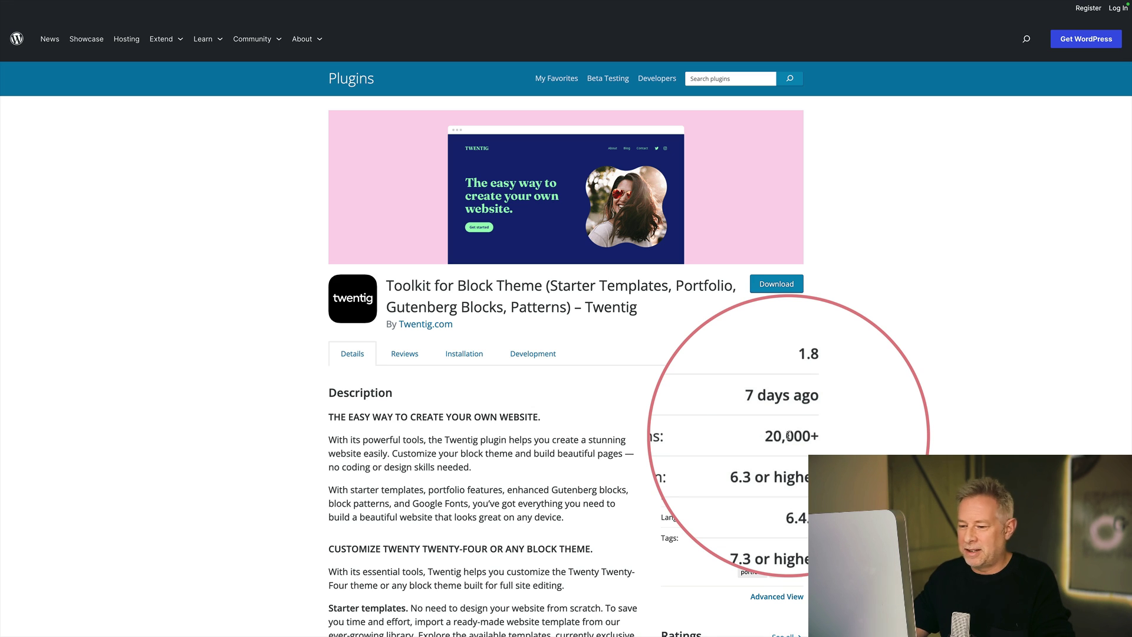
Step: Open the Twentig plugin's Reviews tab and scroll through the user reviews
{"action": "left_click", "coordinate": [401, 355]}
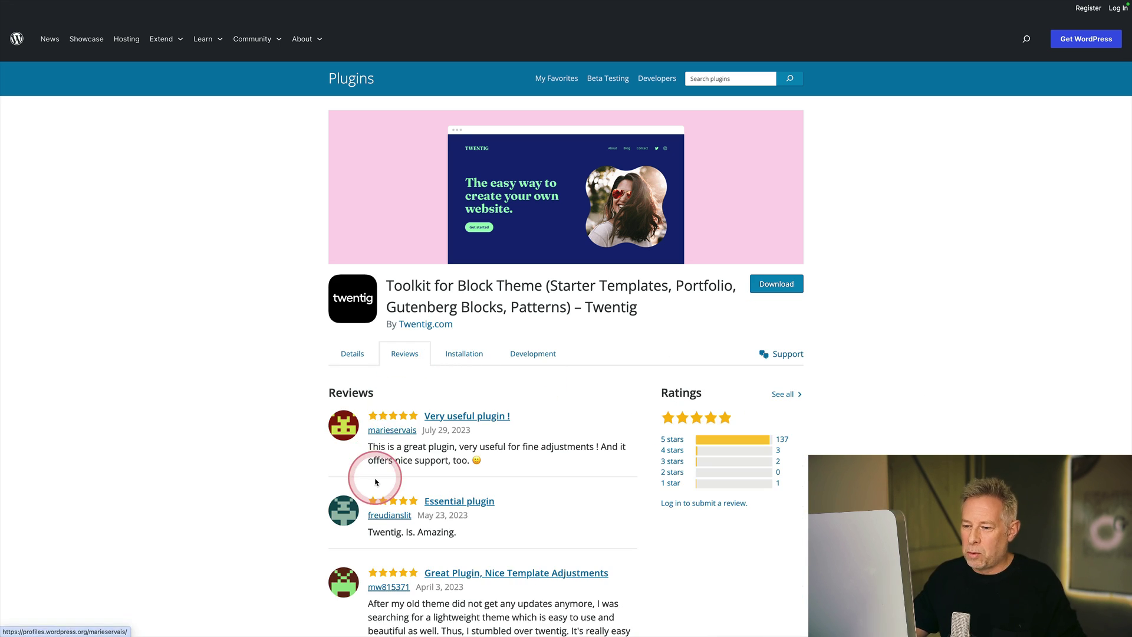
{"action": "scroll", "coordinate": [375, 479], "scroll_direction": "down", "scroll_amount": 5}
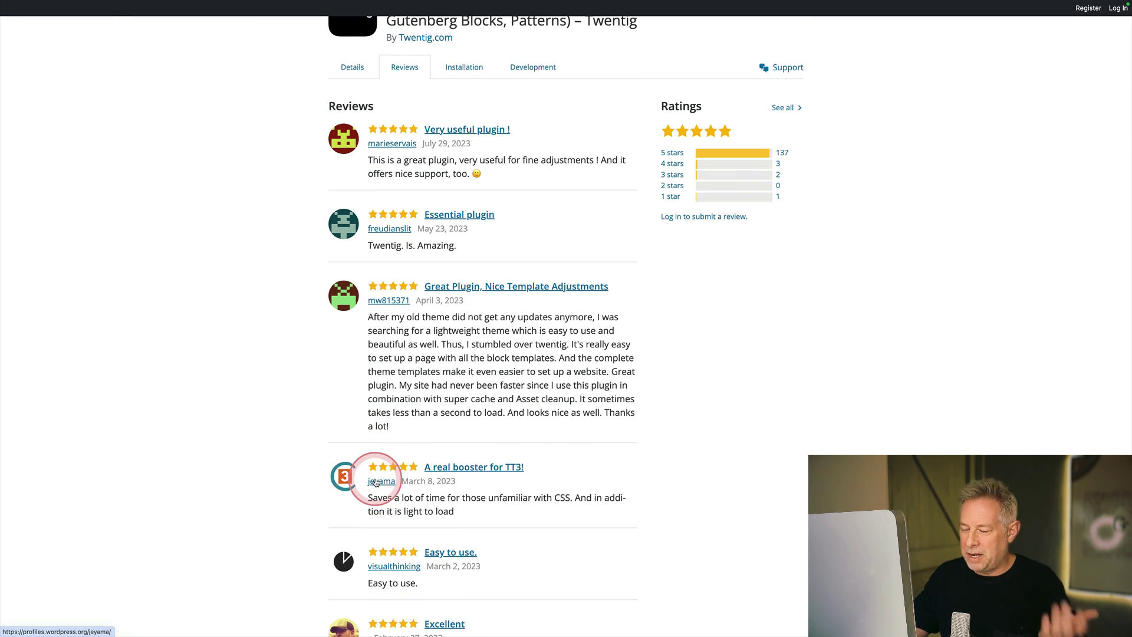
{"action": "scroll", "coordinate": [375, 482], "scroll_direction": "down", "scroll_amount": 2}
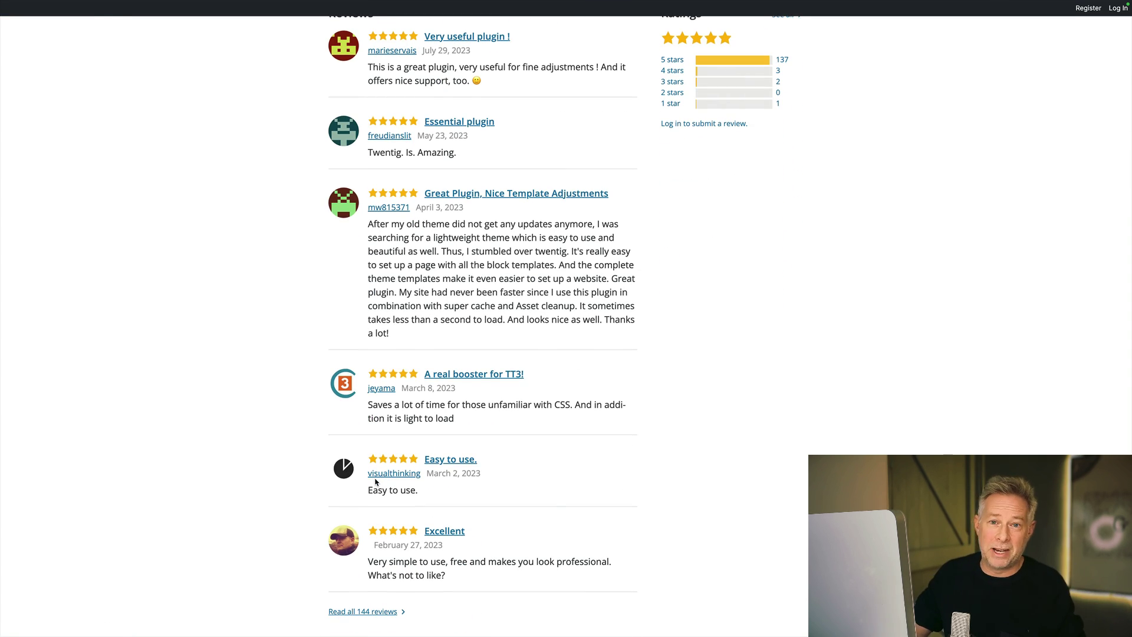